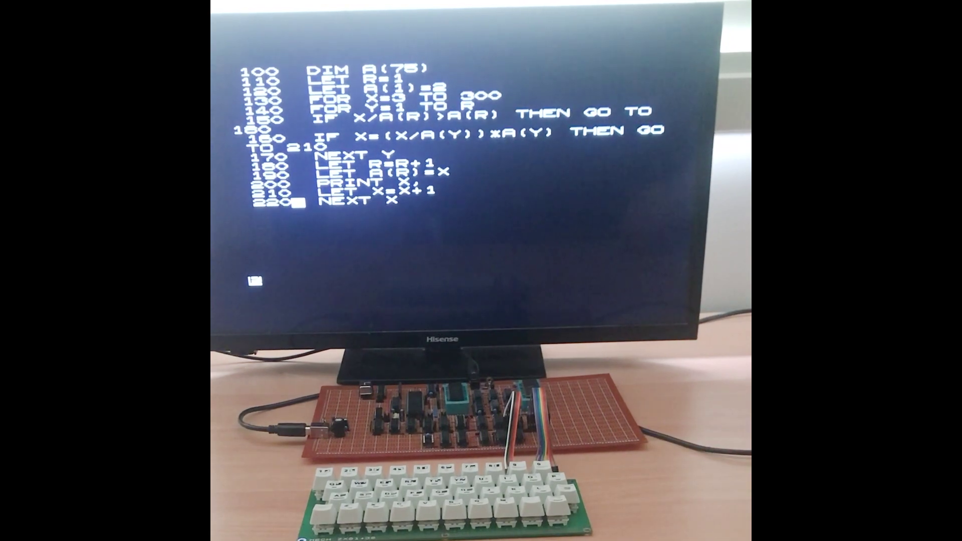
type("RUN")
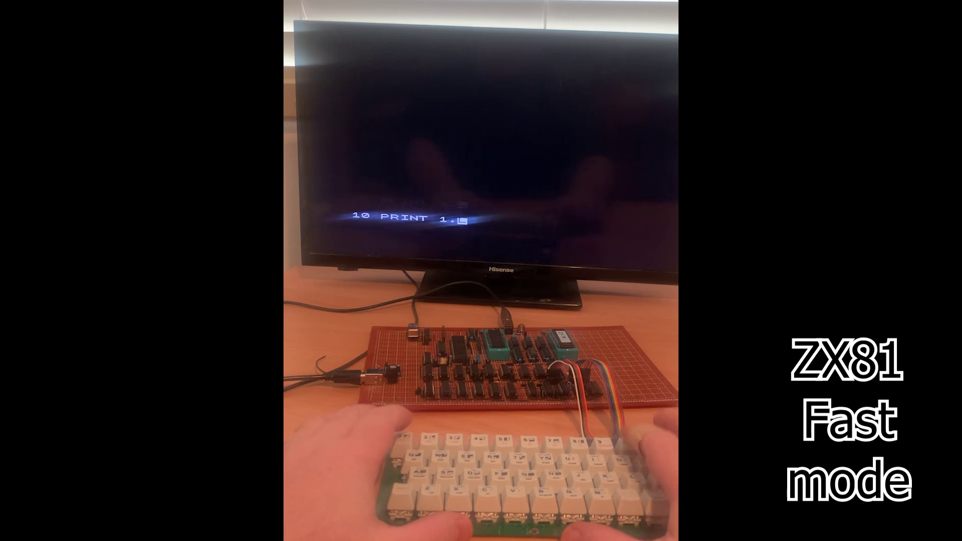
type(".04")
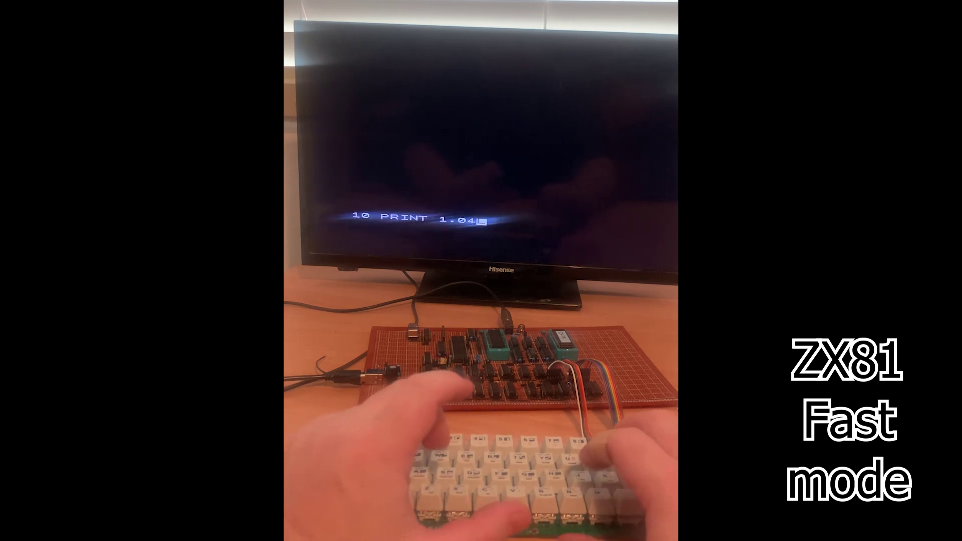
type("*")
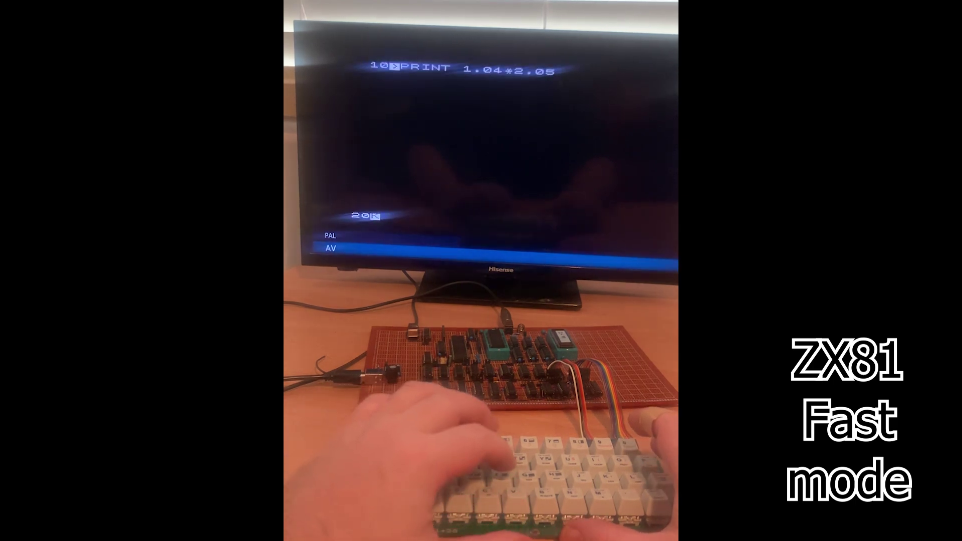
type("g1")
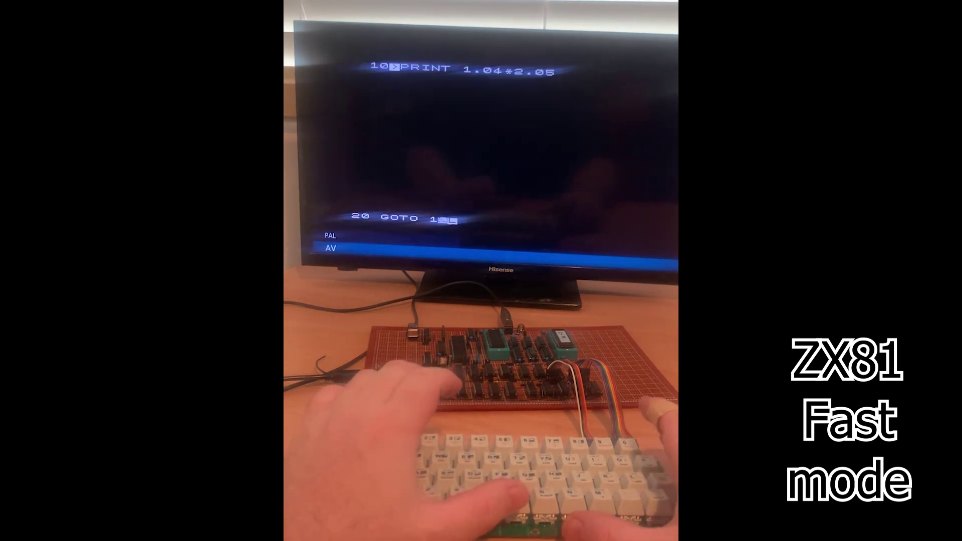